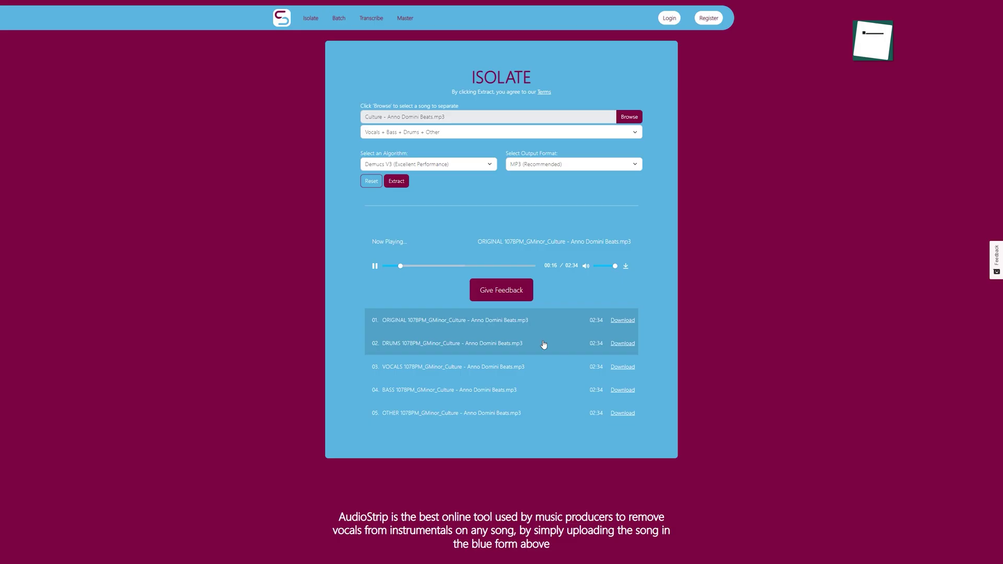
- Scroll down through the Rising feed of Playground's community gallery
left_click(544, 345)
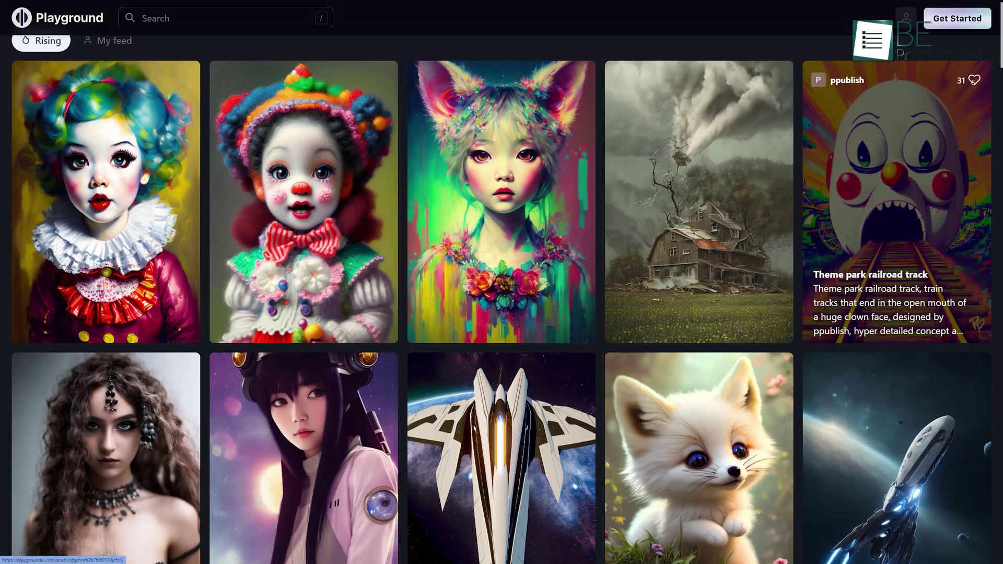
scroll(973, 82, "down", 2)
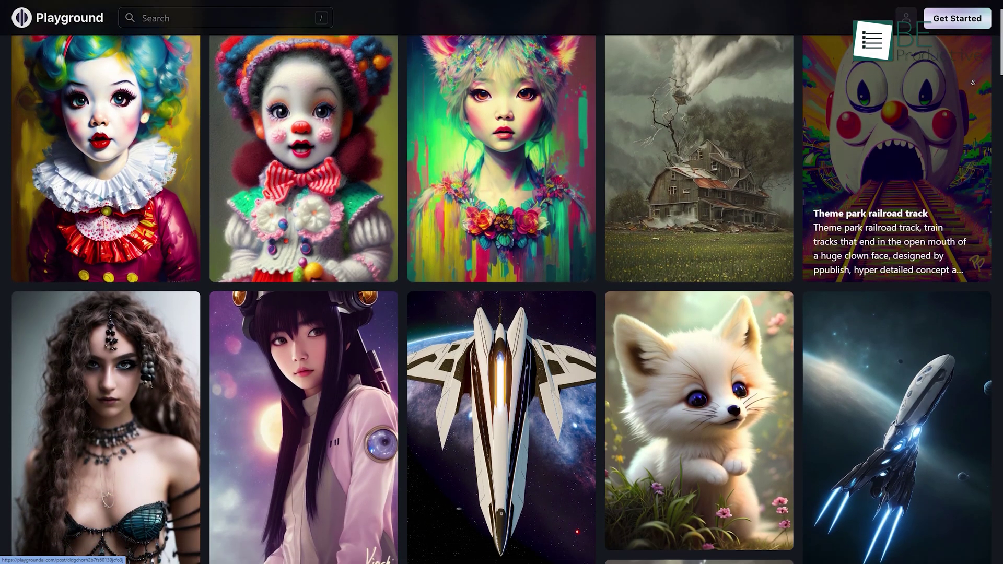
scroll(973, 82, "down", 2)
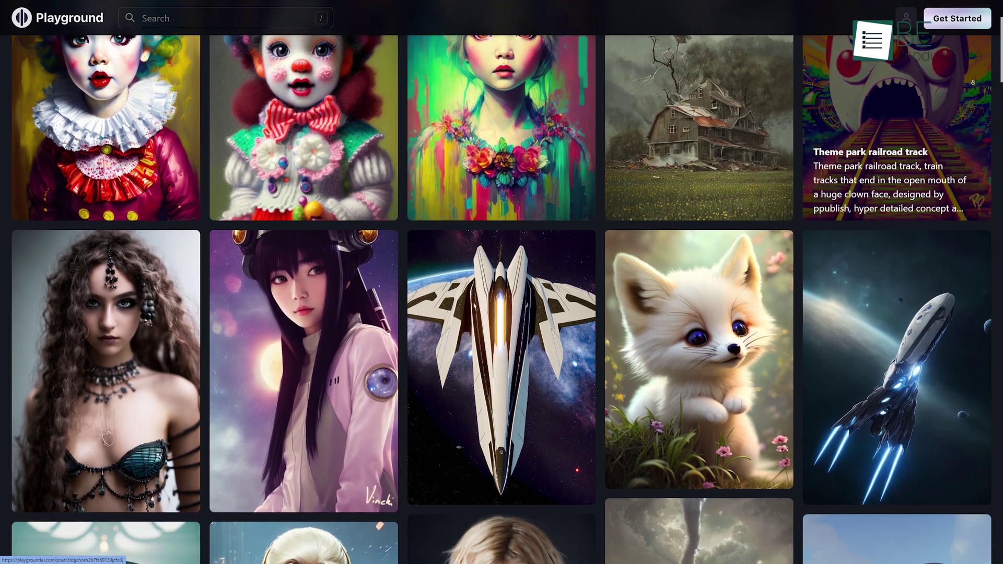
scroll(973, 82, "down", 2)
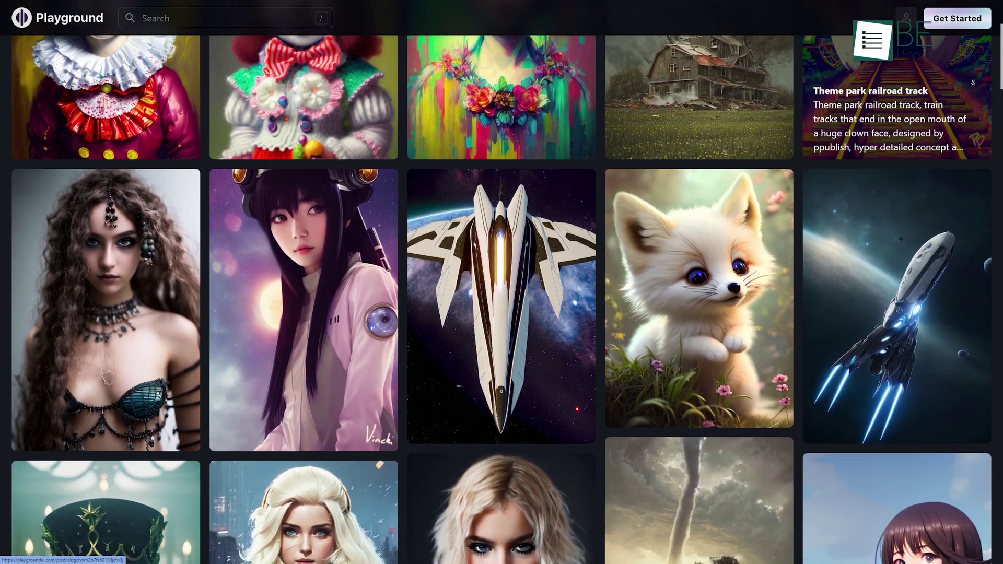
scroll(973, 82, "down", 2)
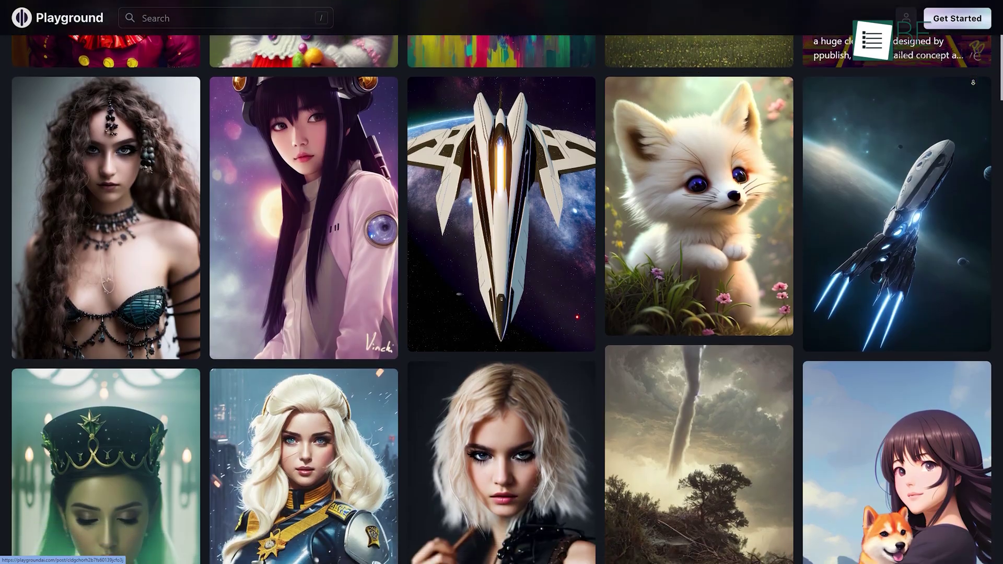
- Search the gallery for 'Space' and open the 'Space, aesthetic' image in the editor
left_click(189, 18)
type("Space")
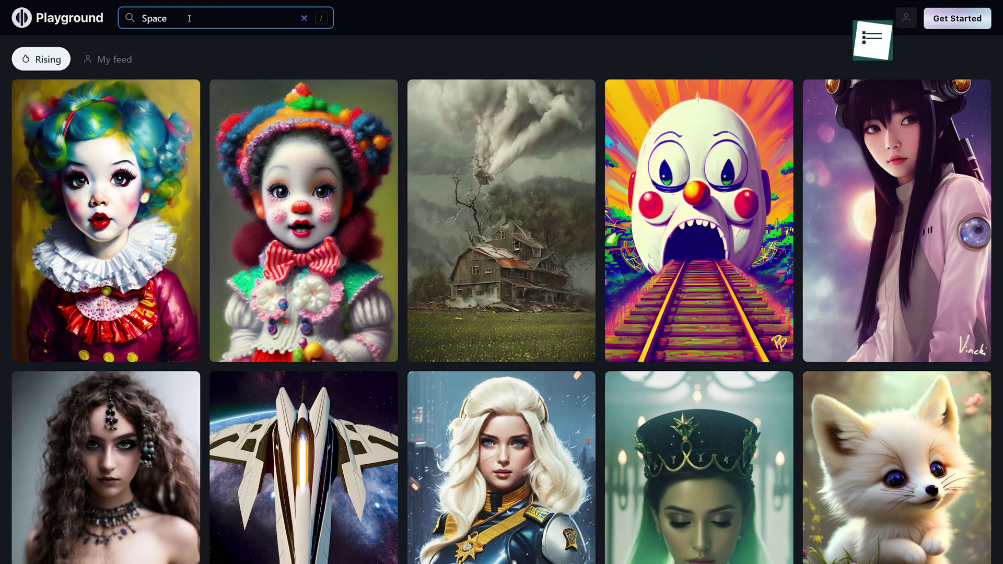
key("Return")
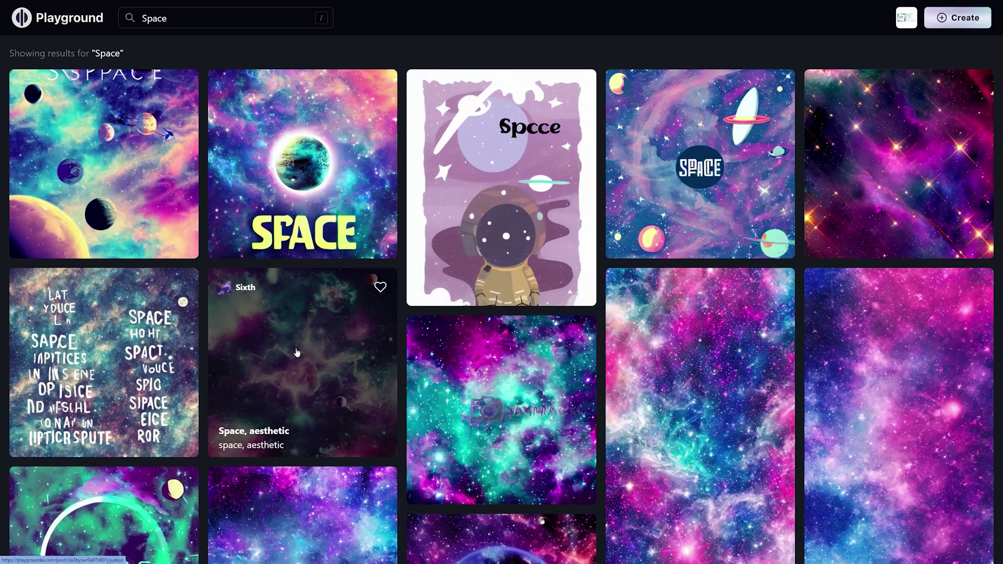
left_click(297, 353)
left_click(724, 166)
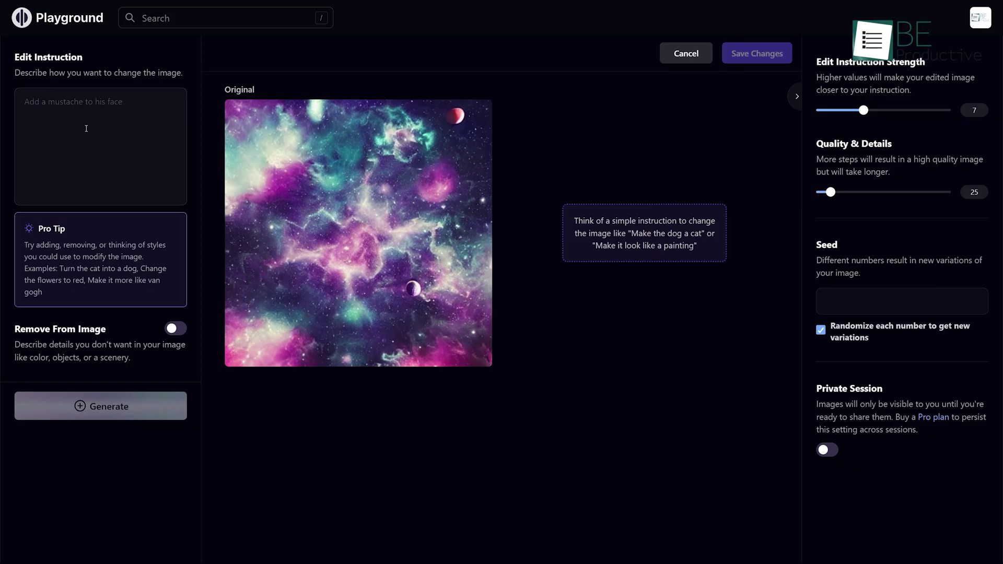
- Enter the prompt 'ship underwater' with the Playtoon filter, removing 'fish' from the image
key("Escape")
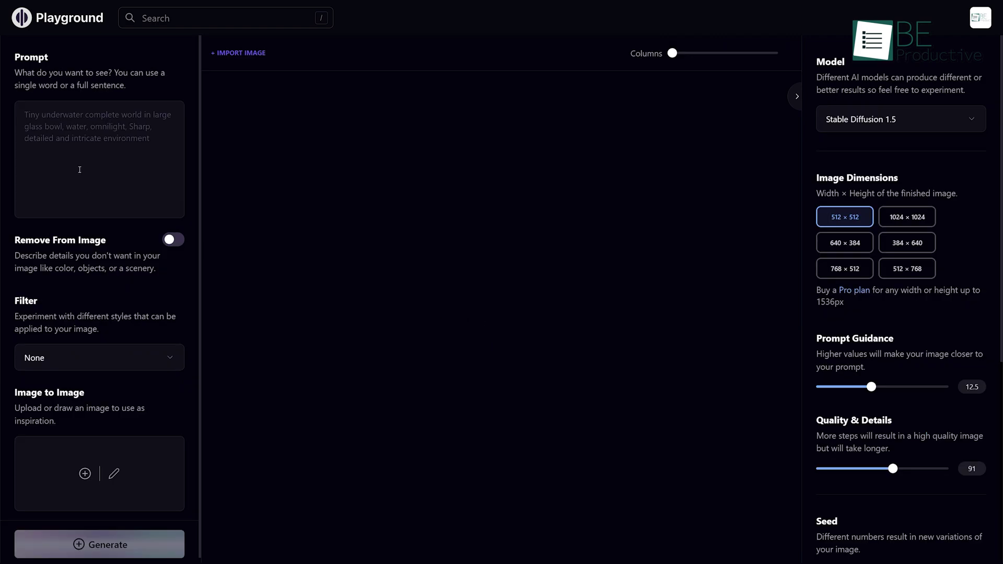
left_click(66, 139)
type("ship u")
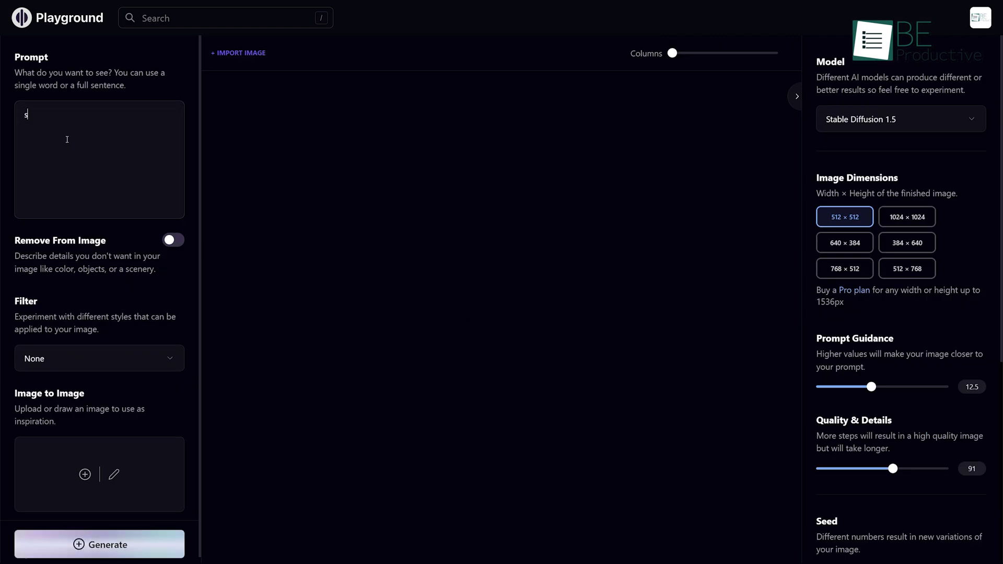
type("nderwater")
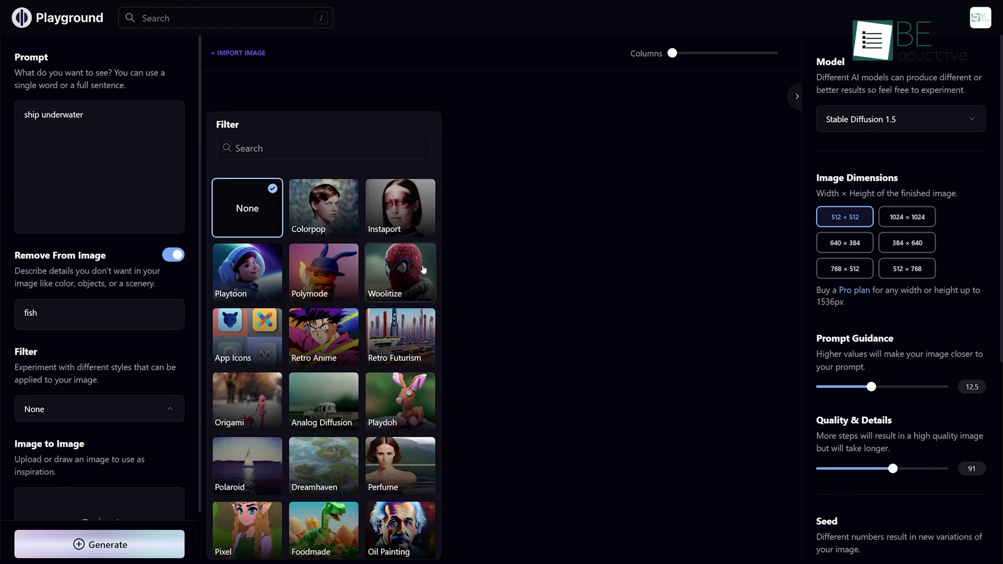
left_click(173, 255)
left_click(173, 252)
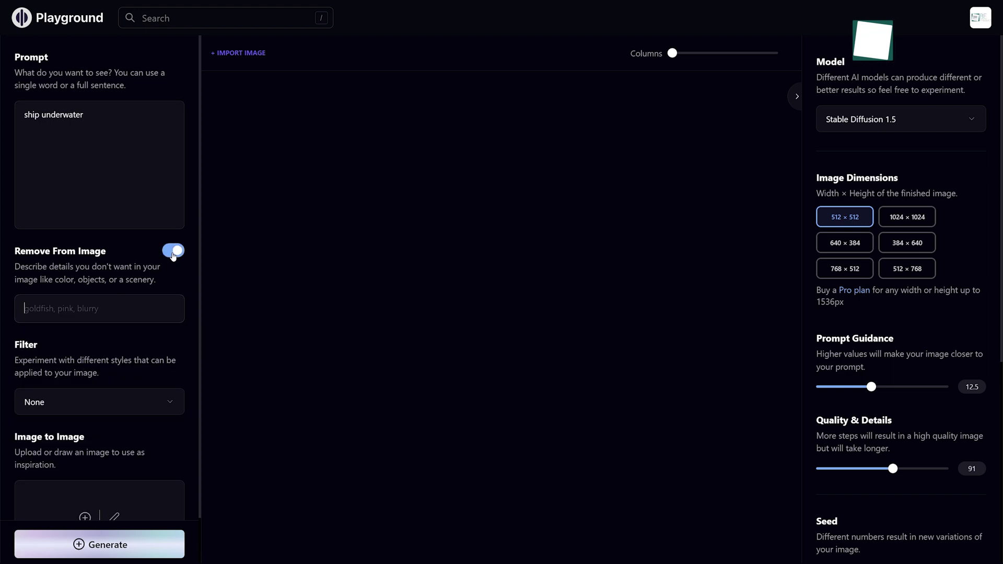
left_click(107, 310)
type("fish")
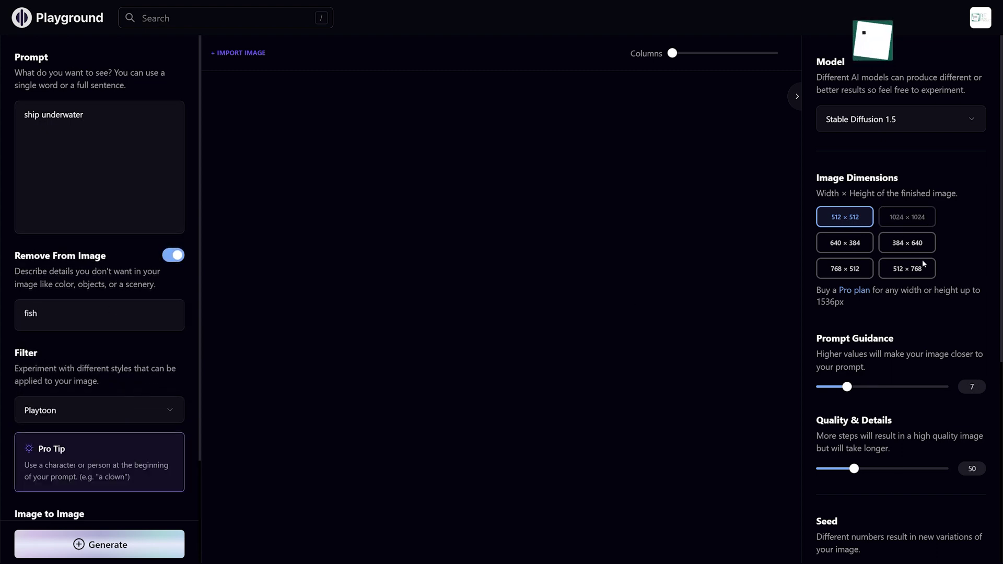
- Set size 768×512, quality and details 94, prompt guidance 11, and generate
left_click(845, 243)
left_click(845, 269)
left_click_drag(854, 468, 896, 469)
left_click_drag(847, 387, 866, 388)
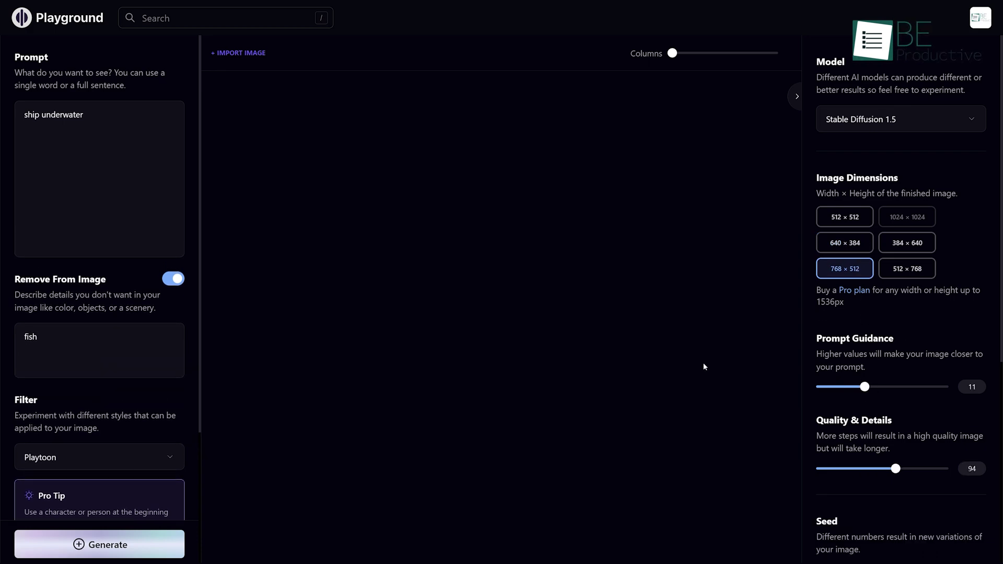
left_click(99, 545)
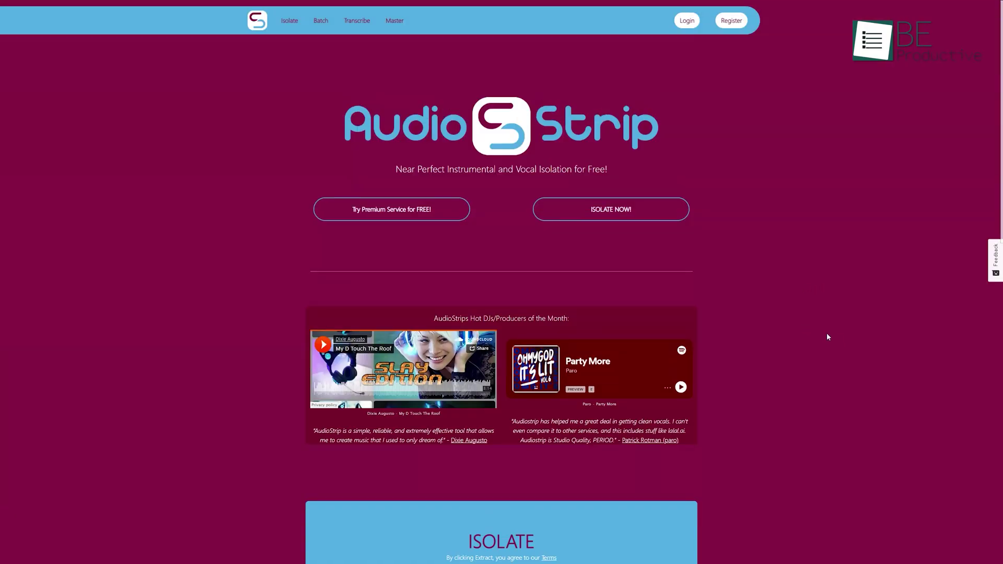
- Check the separation modes and algorithms, then load Culture - Anno Domini Beats.mp3 for splitting
left_click(606, 209)
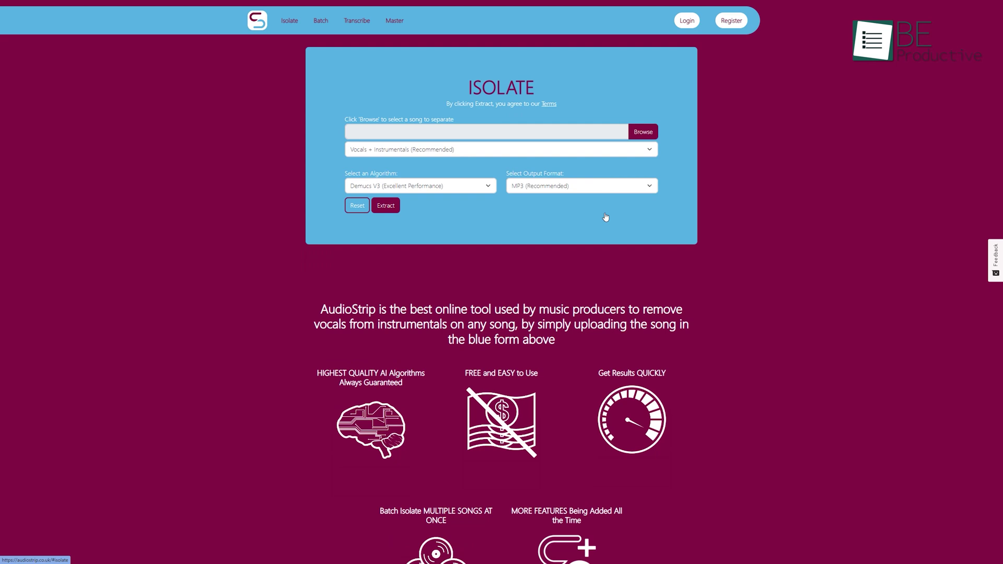
left_click(629, 150)
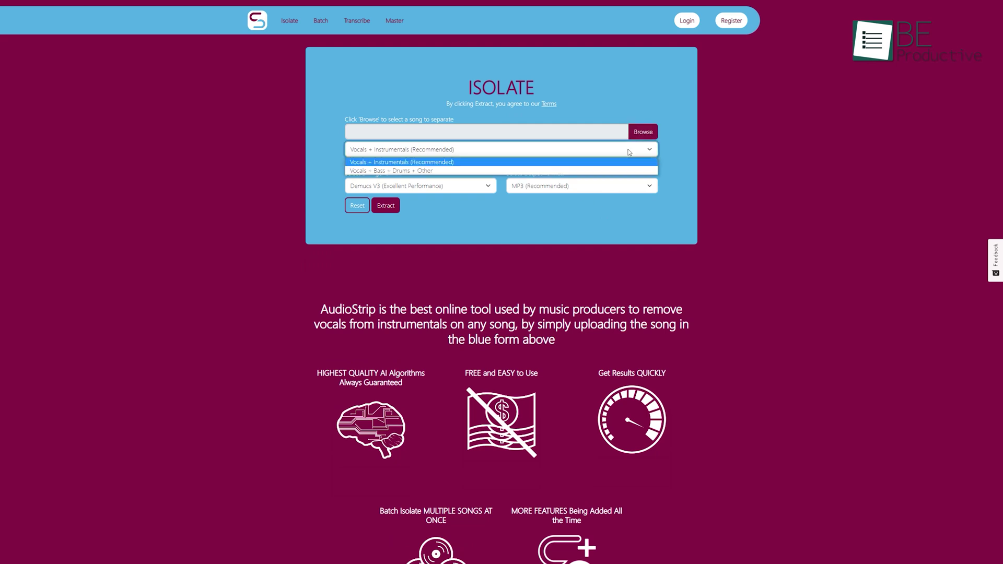
left_click(630, 152)
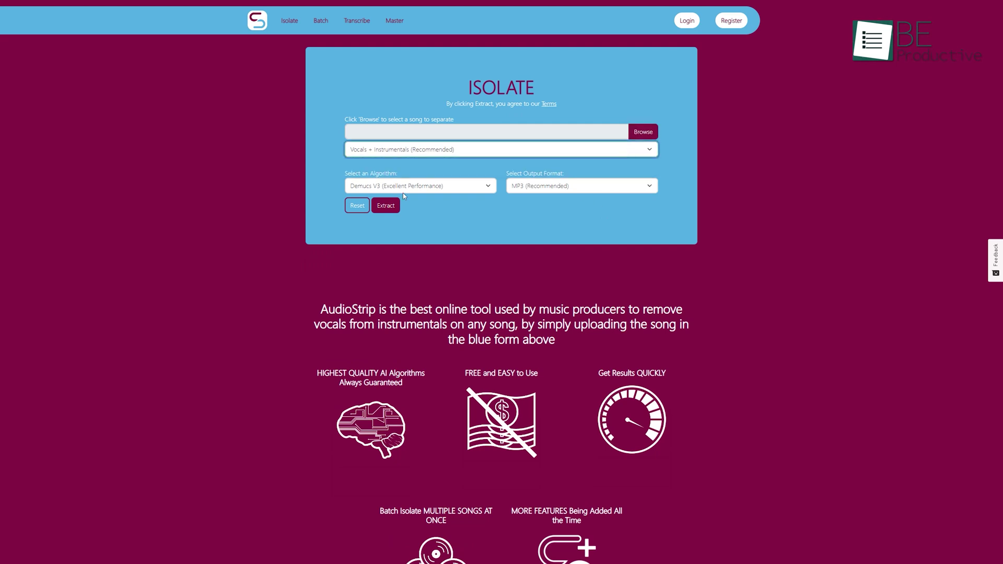
left_click(419, 188)
left_click(420, 187)
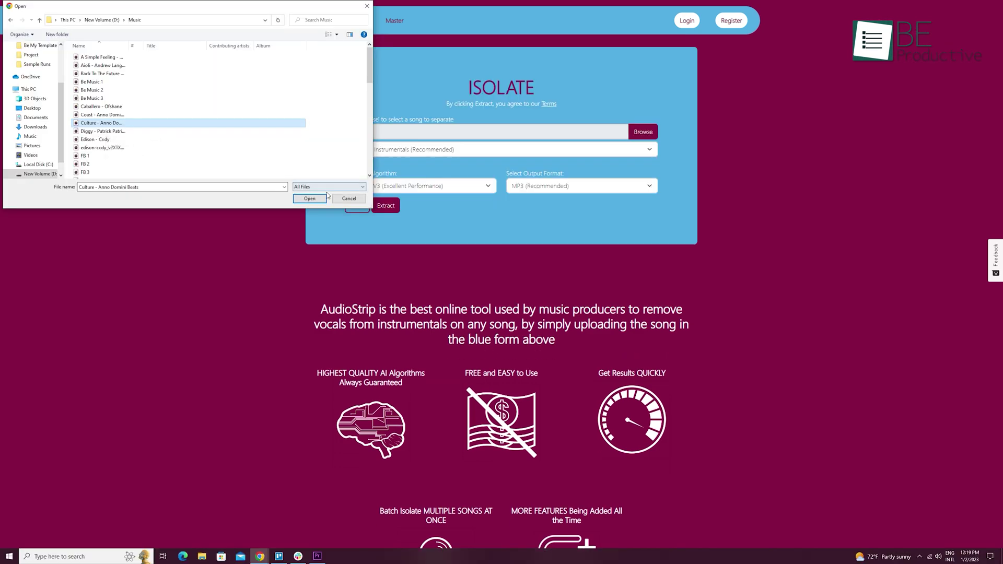
left_click(309, 199)
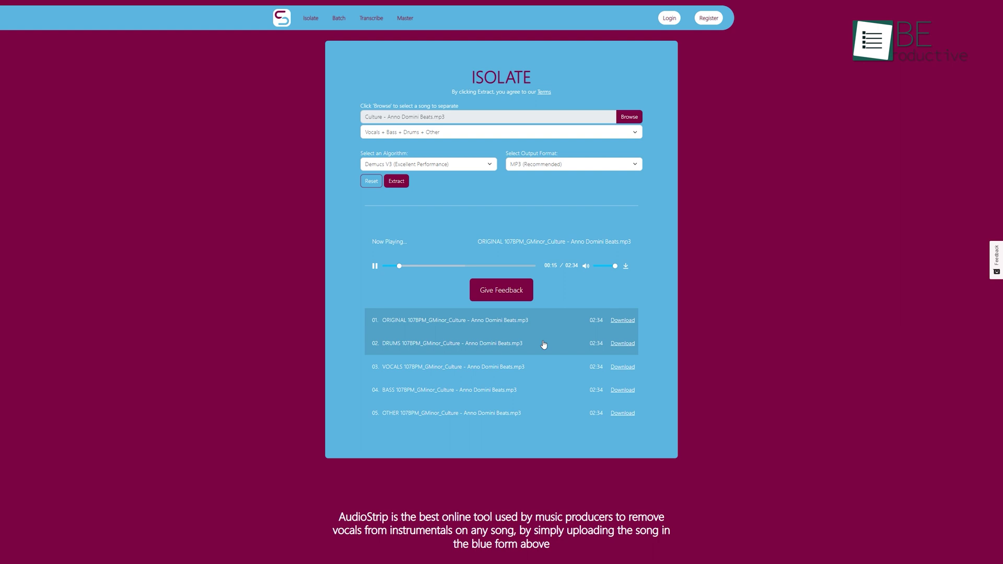
- Play the isolated drums and vocals stems, then download the vocals file
left_click(544, 344)
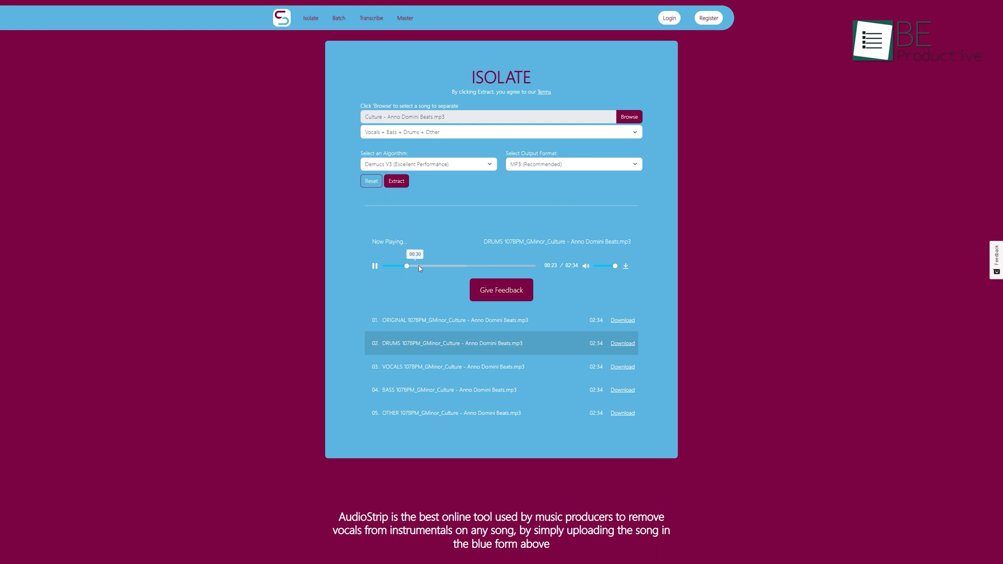
left_click(624, 367)
left_click(621, 376)
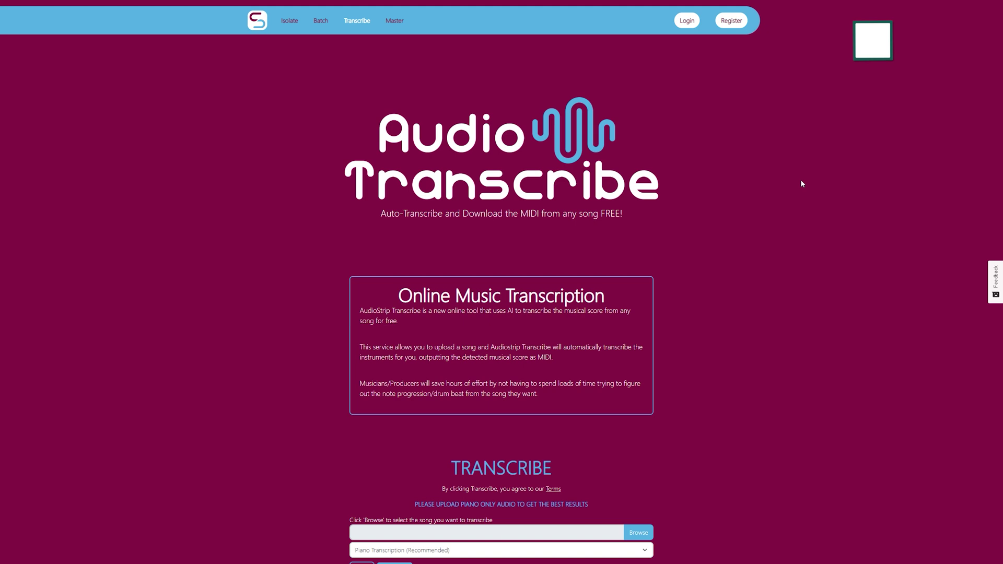
- Scroll through AudioStrip's Transcribe service page
scroll(802, 183, "down", 4)
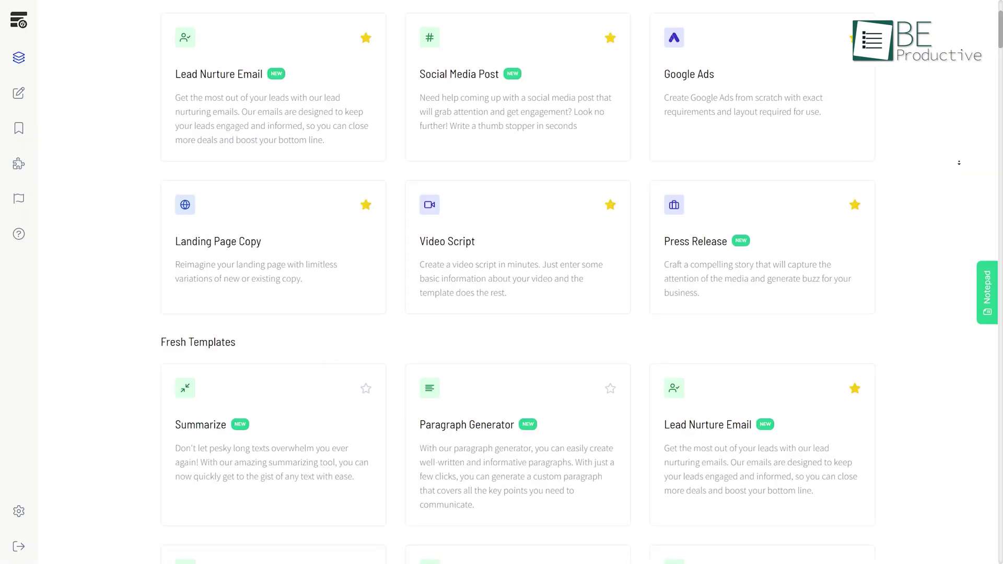
- Scroll the Smart Copy templates dashboard and filter it by Blog, Emails and Social Media
scroll(959, 162, "down", 2)
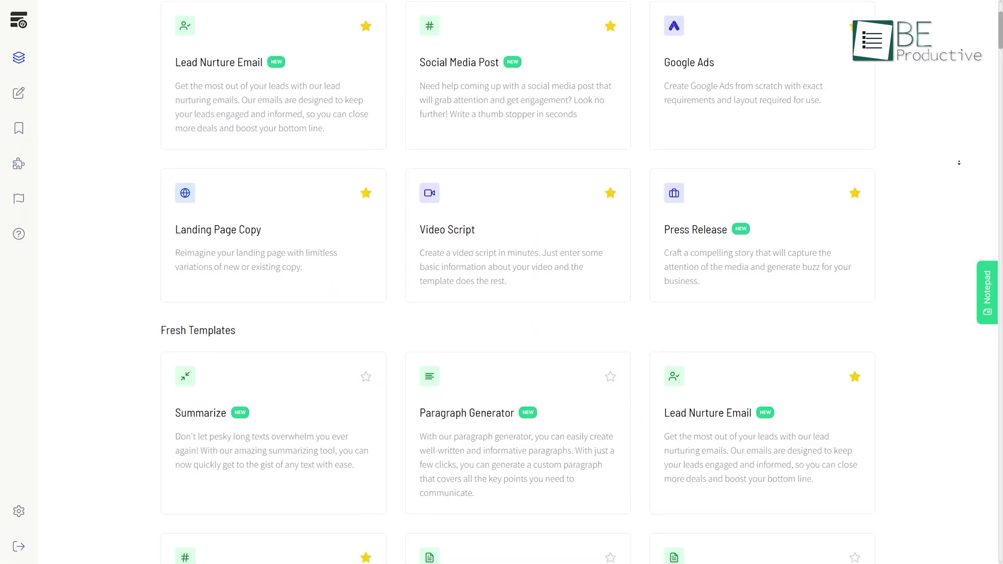
scroll(959, 163, "down", 1)
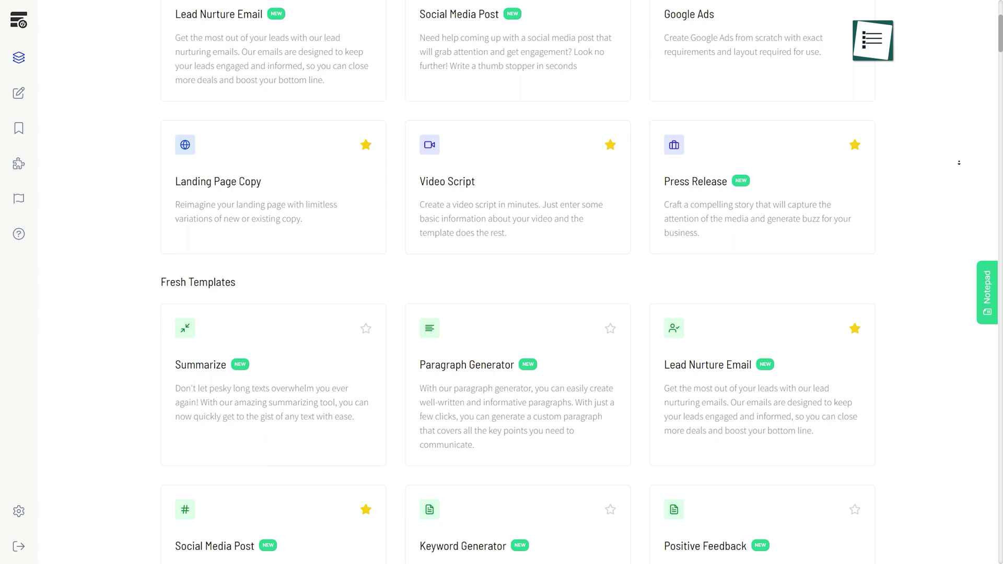
scroll(959, 163, "down", 1)
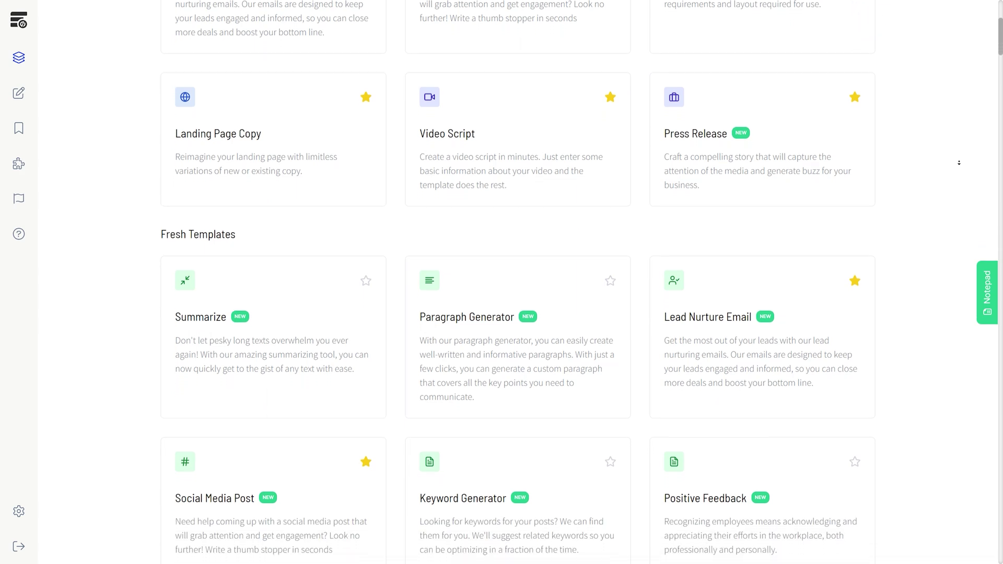
scroll(958, 163, "down", 1)
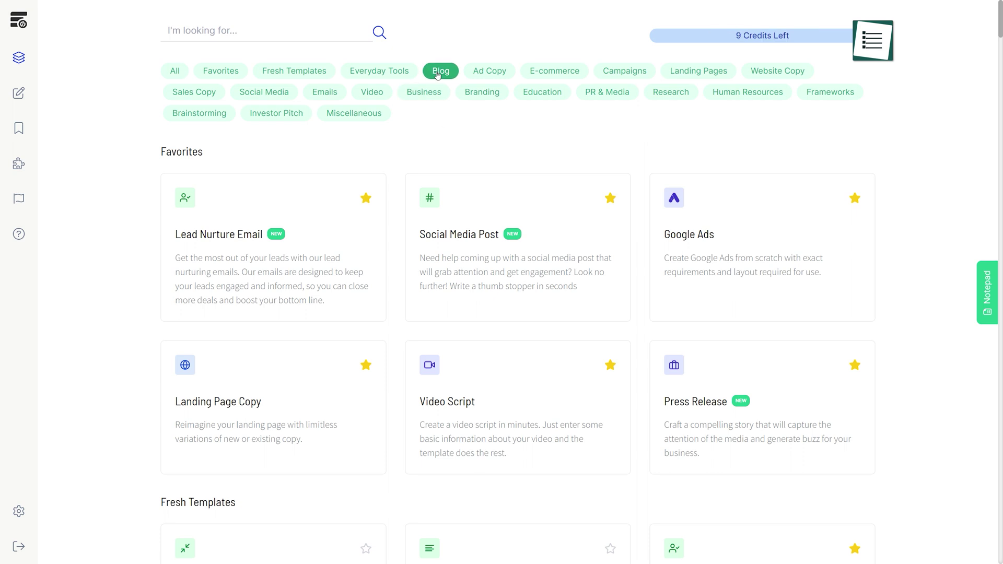
left_click(438, 73)
left_click(324, 92)
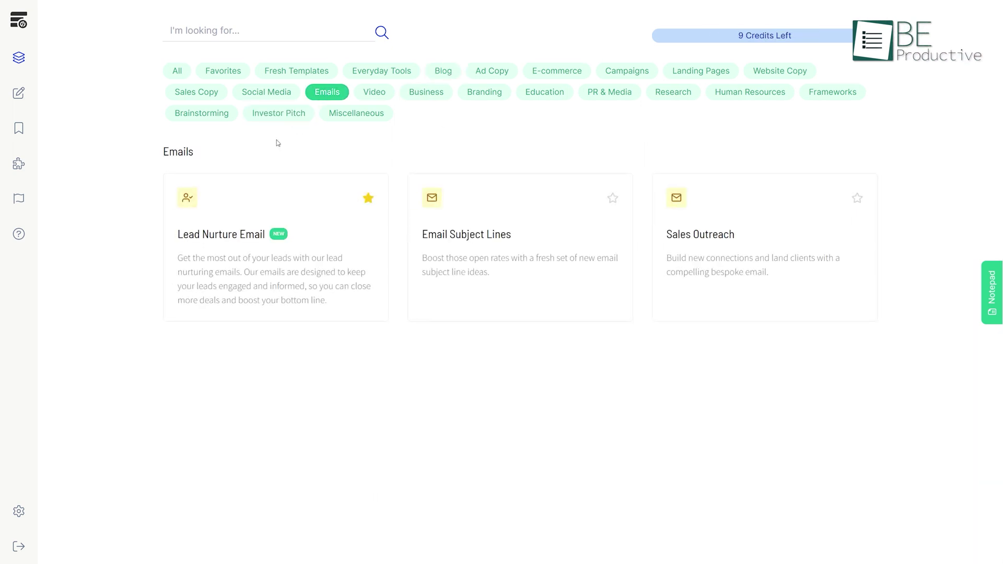
left_click(266, 92)
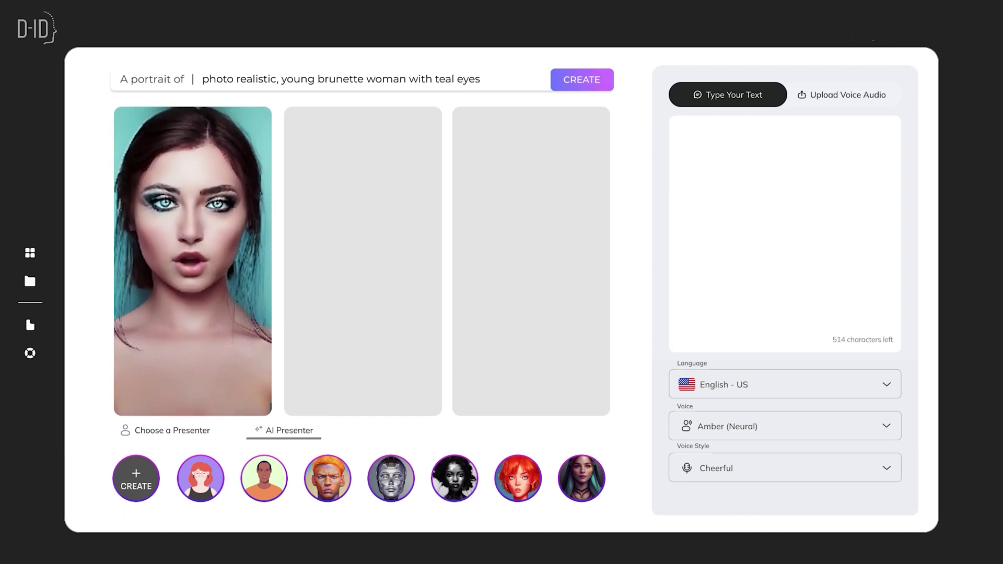
- Replace the portrait description with 'picture of a half-ali…' and sign in with Google
key("BackSpace")
key("BackSpace")
key("BackSpace")
key("BackSpace")
key("BackSpace")
key("BackSpace")
key("BackSpace")
key("BackSpace")
key("BackSpace")
key("BackSpace")
key("BackSpace")
key("BackSpace")
key("BackSpace")
key("BackSpace")
key("BackSpace")
key("BackSpace")
key("BackSpace")
key("BackSpace")
key("BackSpace")
key("BackSpace")
type("picture of a half-ali")
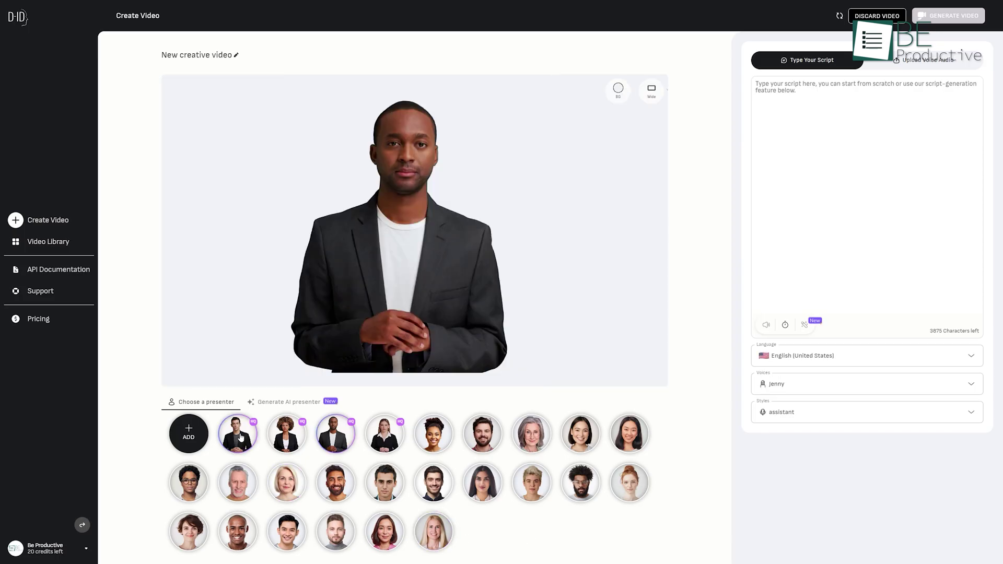
left_click(238, 433)
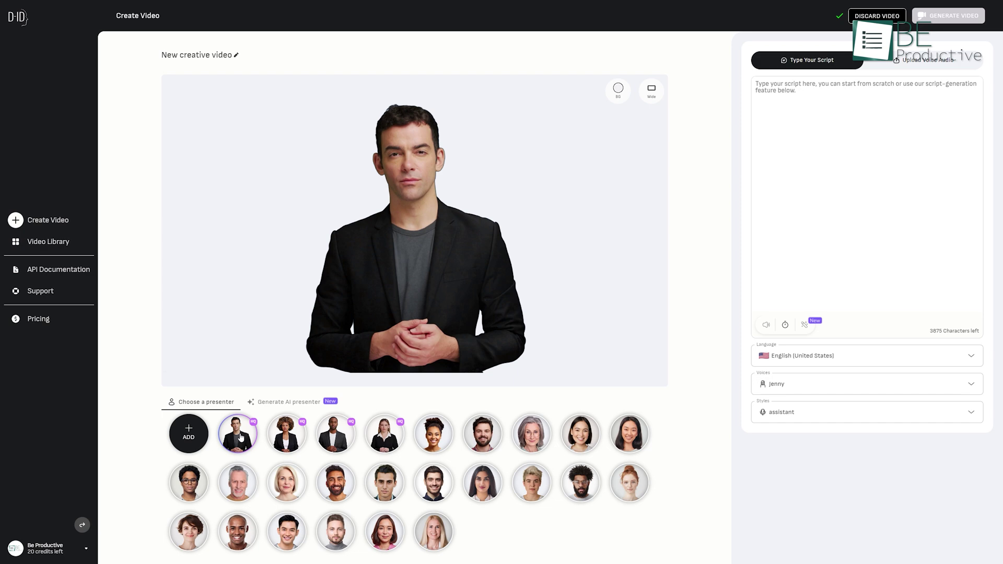
- Try the curly-haired woman and a male stock presenter, then upload your own photo as presenter
left_click(287, 433)
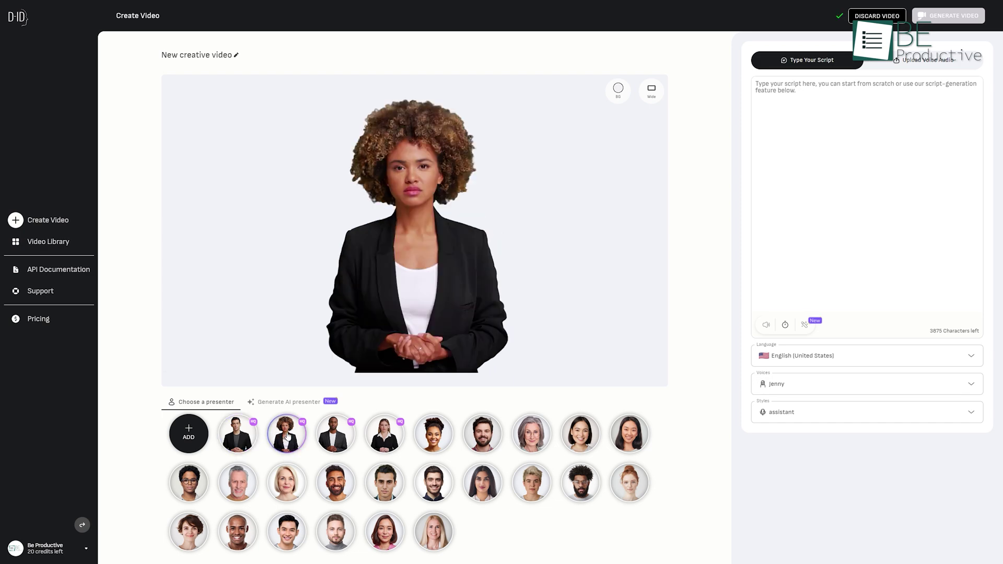
left_click(333, 439)
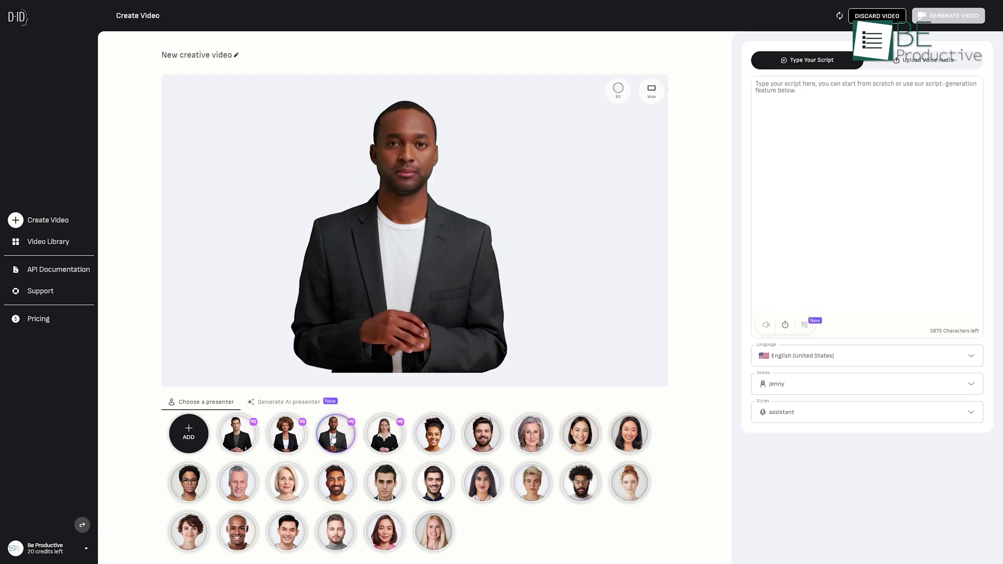
left_click(189, 434)
left_click(309, 199)
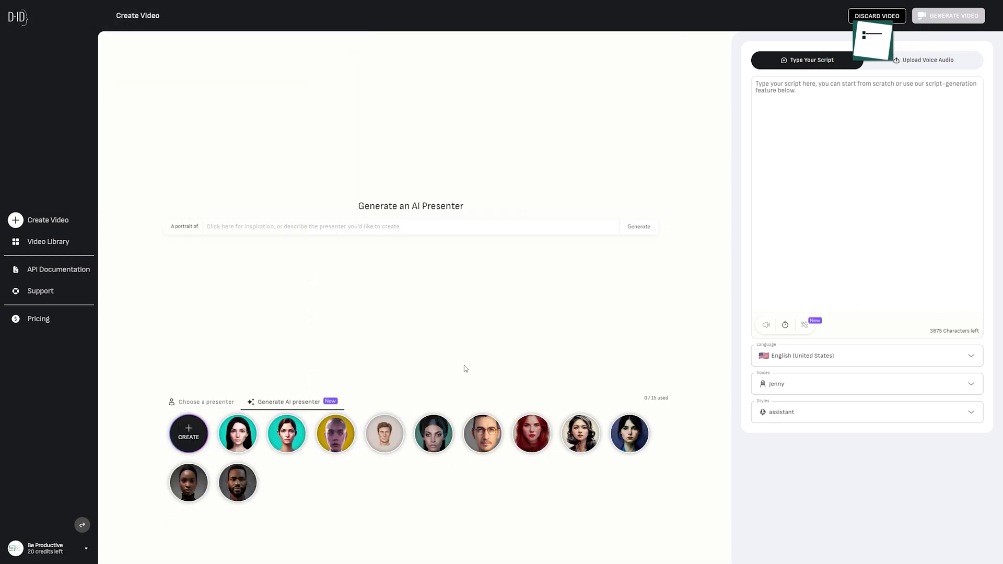
- Generate four male model portraits from the first suggested prompt
left_click(324, 226)
left_click(318, 268)
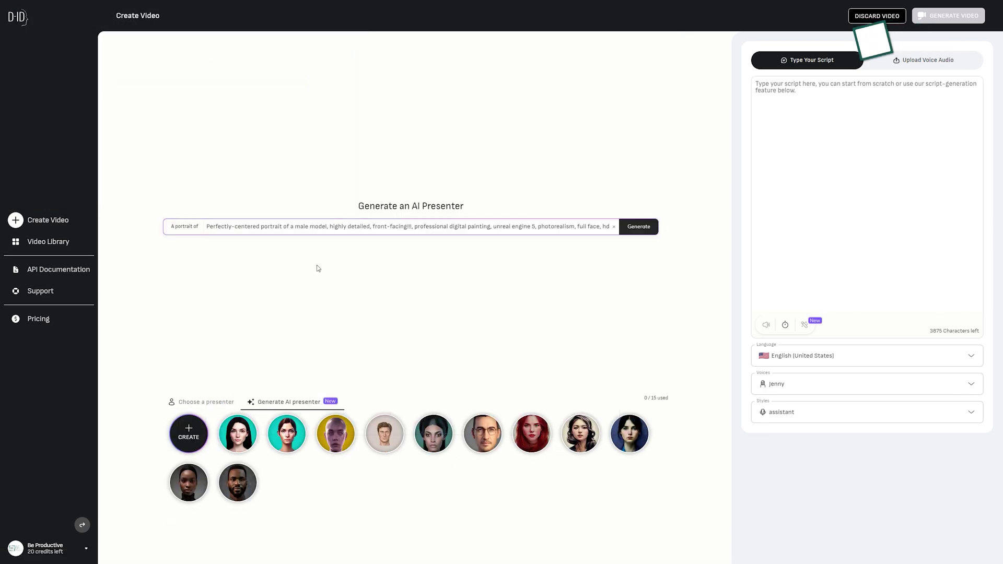
left_click(636, 236)
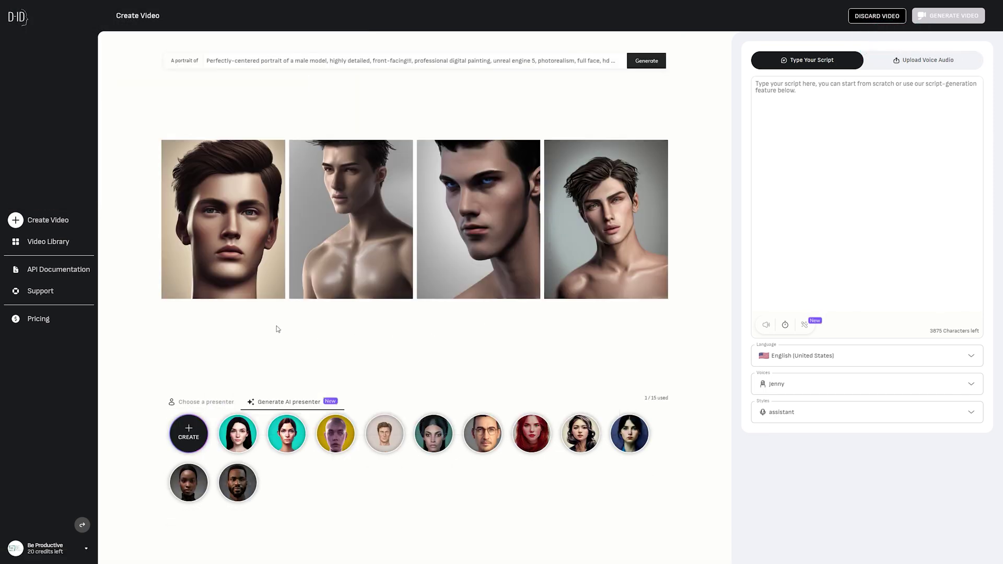
- Paste the AI-written Artificial Intelligence explainer into the script box
mouse_move(204, 259)
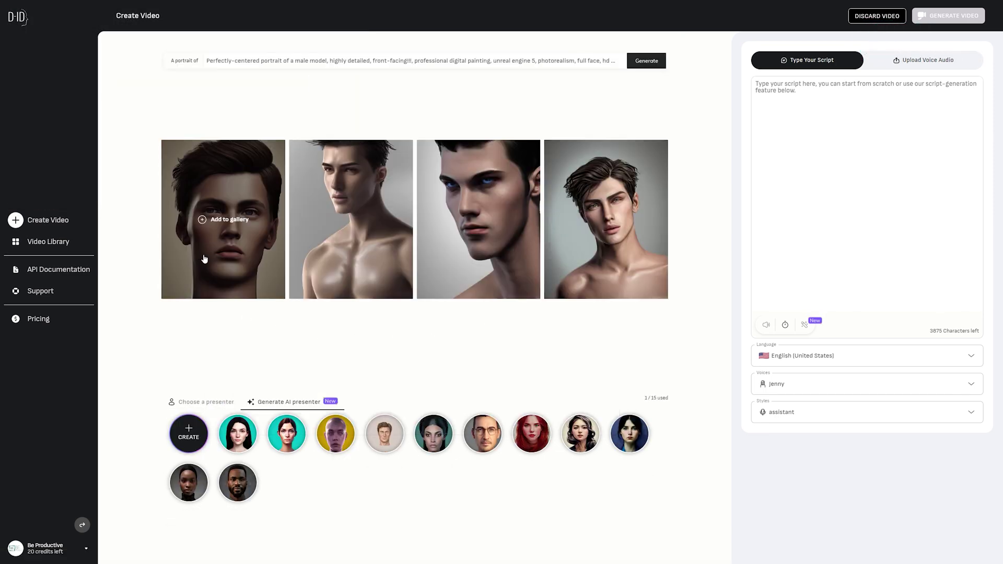
right_click(815, 147)
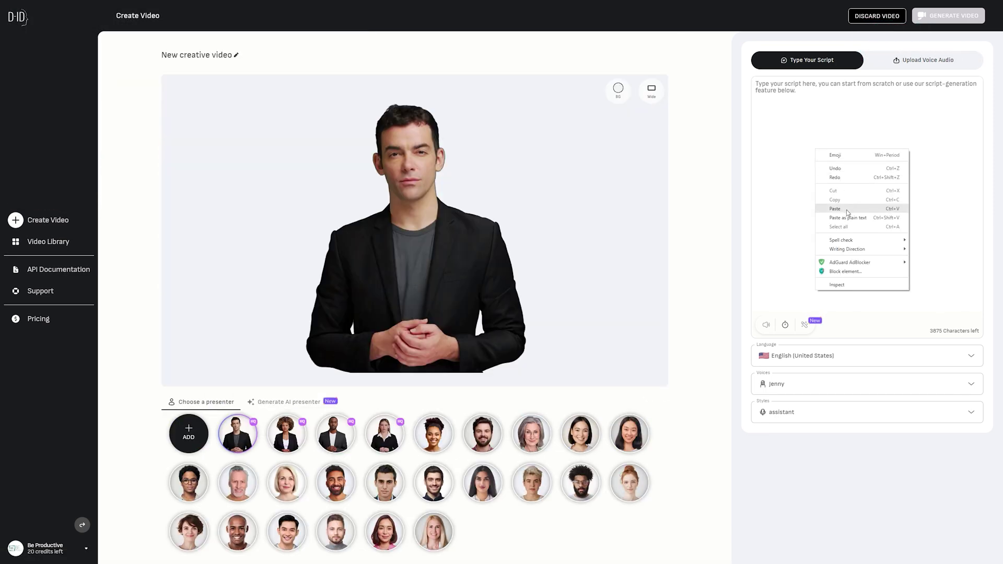
left_click(862, 215)
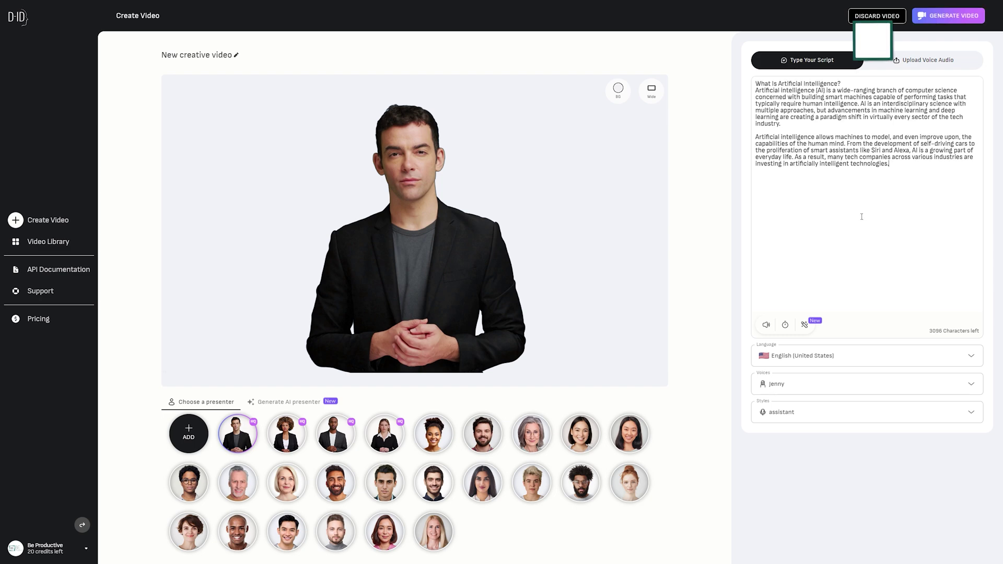
- Review the Language, Voices and Styles lists unchanged, extend the script with AI, then choose Upload Voice Audio
left_click(974, 357)
left_click(974, 358)
left_click(974, 386)
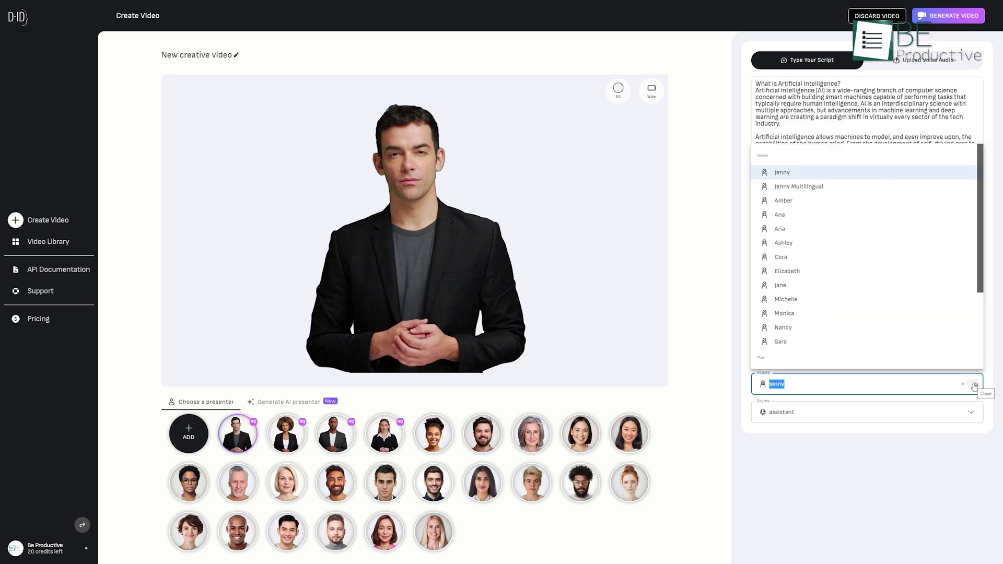
left_click(975, 385)
left_click(972, 412)
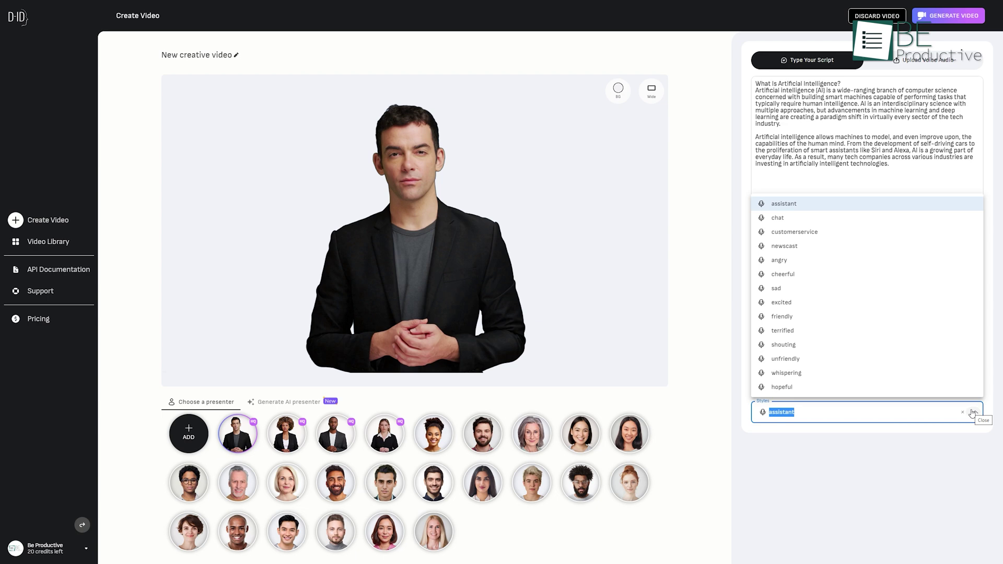
left_click(972, 414)
left_click(803, 326)
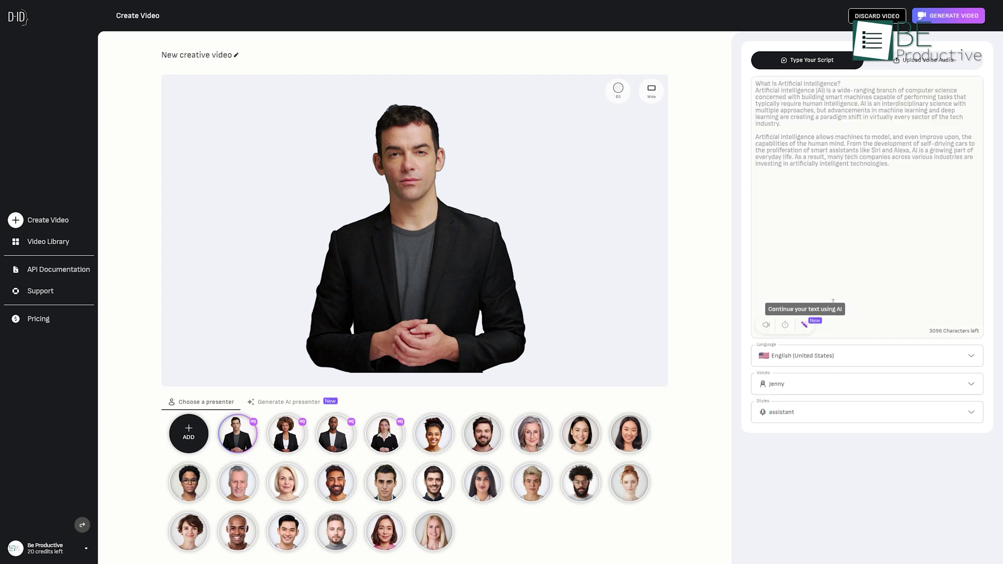
left_click(932, 60)
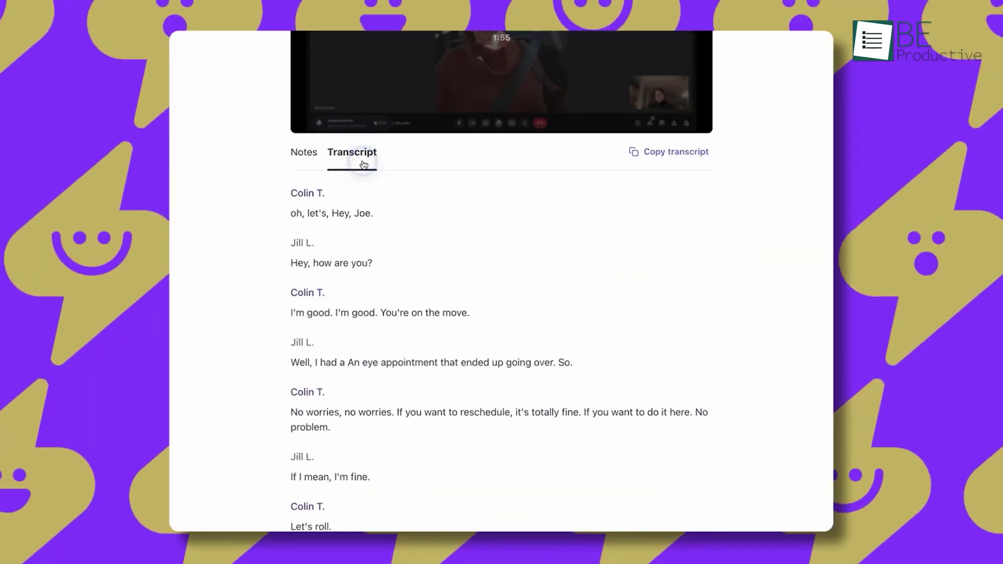
- Play the meeting recording at 2x speed
scroll(515, 353, "down", 10)
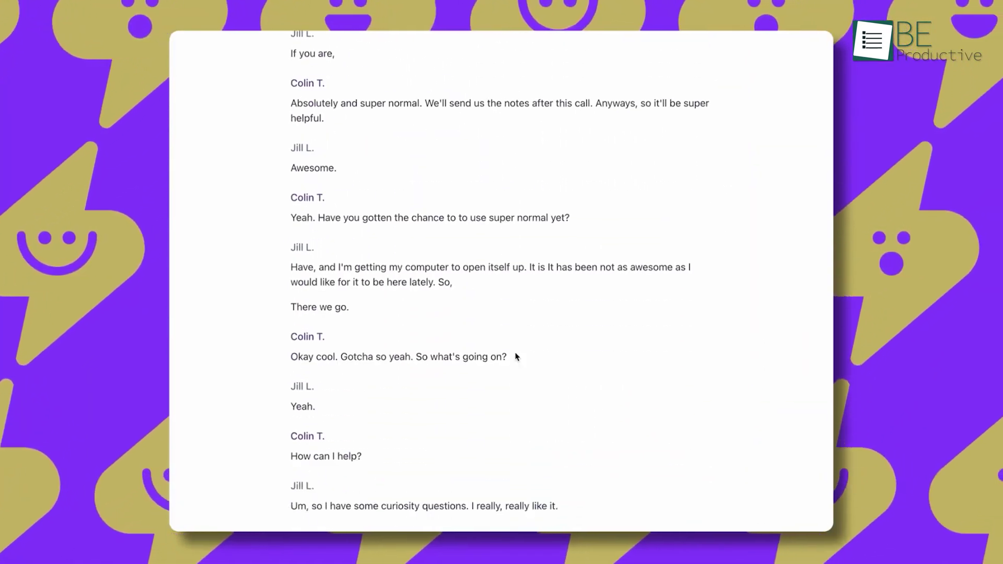
scroll(515, 356, "up", 15)
left_click(500, 276)
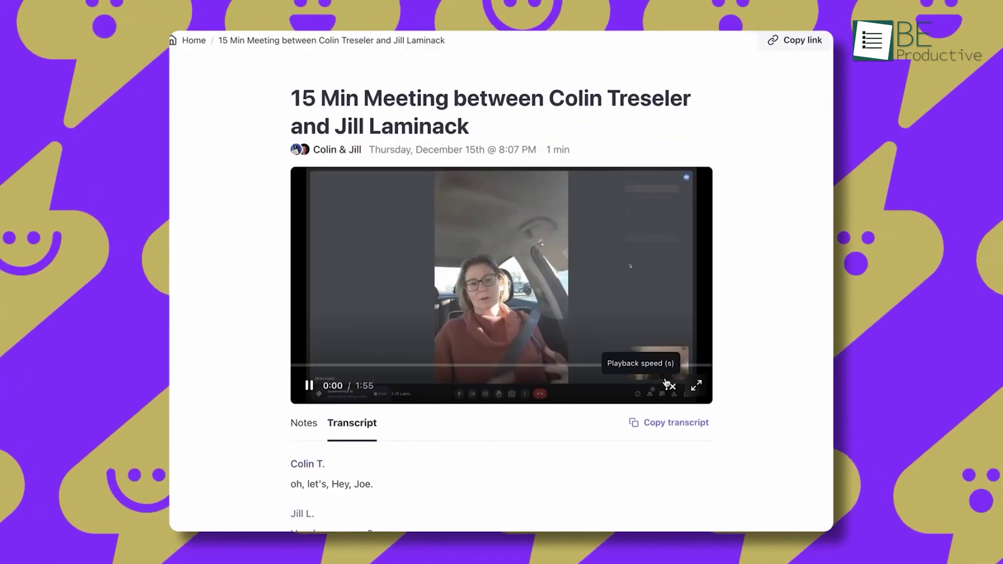
left_click(669, 386)
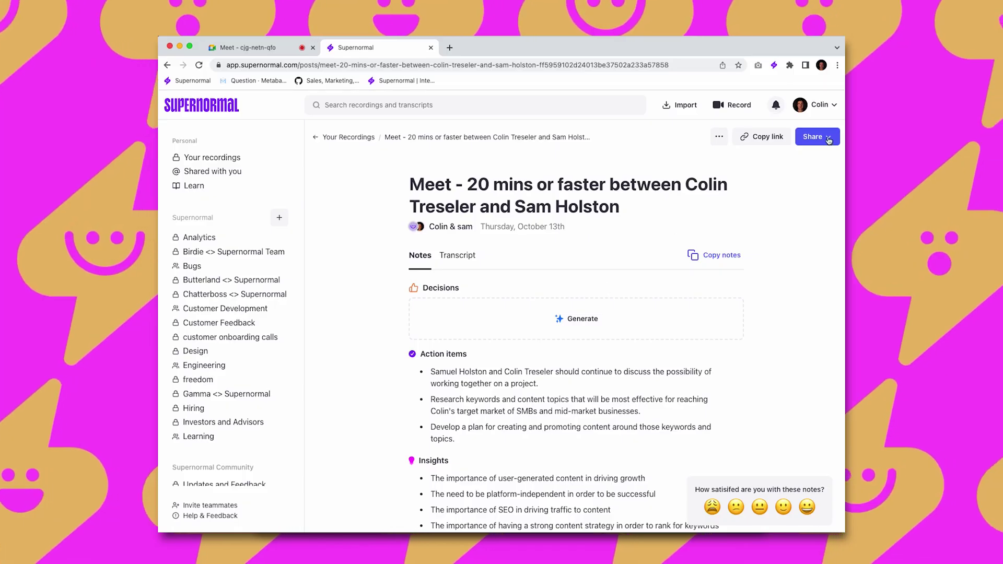
- Open another meeting's Share options and search for 'team' groups
left_click(815, 137)
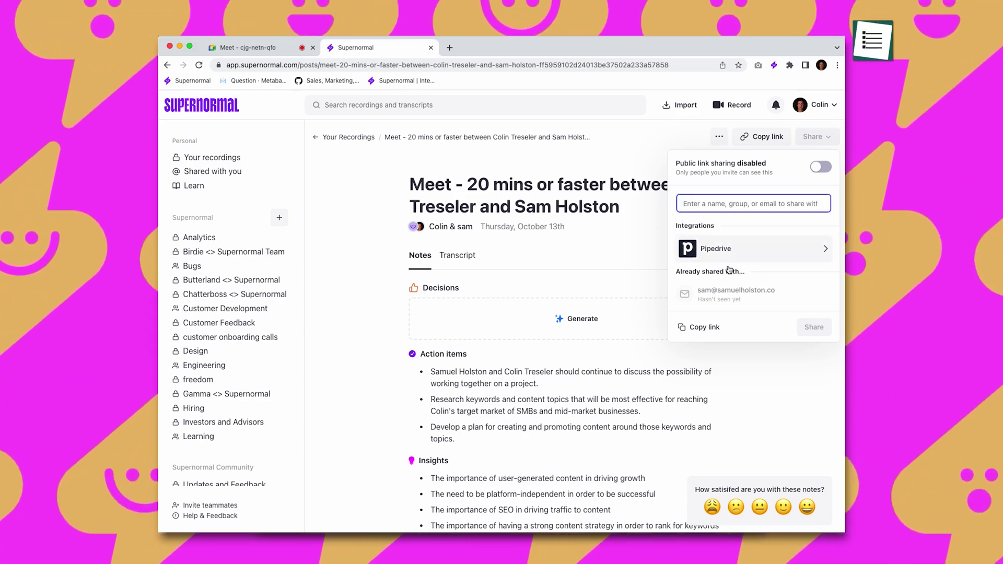
scroll(730, 270, "down", 2)
type("team")
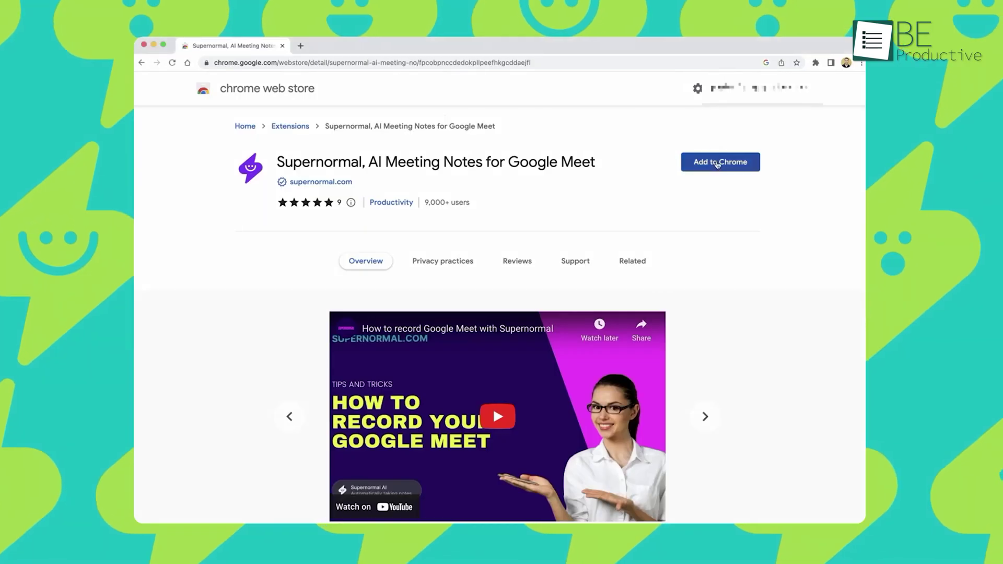
- Add the Supernormal, AI Meeting Notes for Google Meet extension to Chrome and confirm it
left_click(713, 163)
left_click(573, 330)
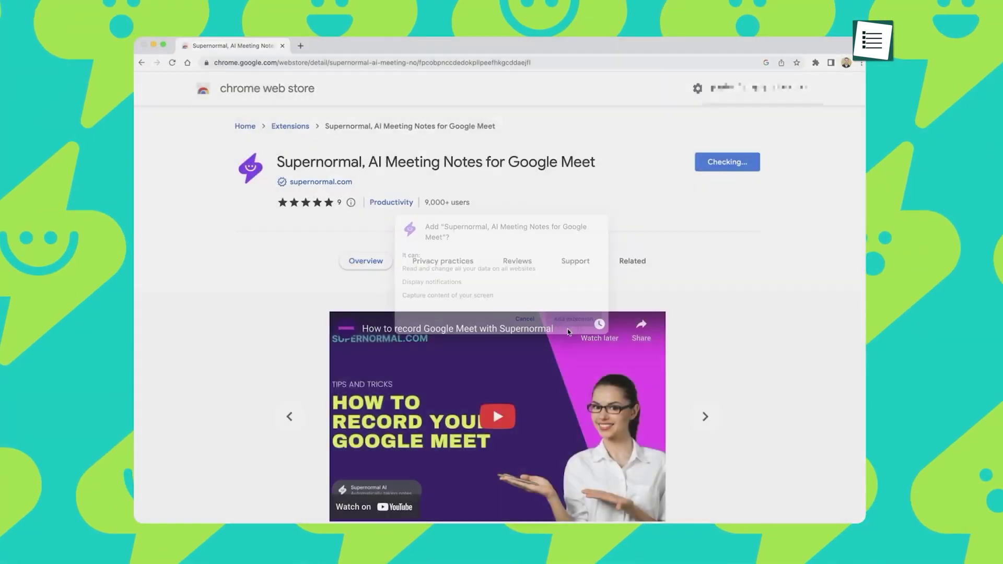